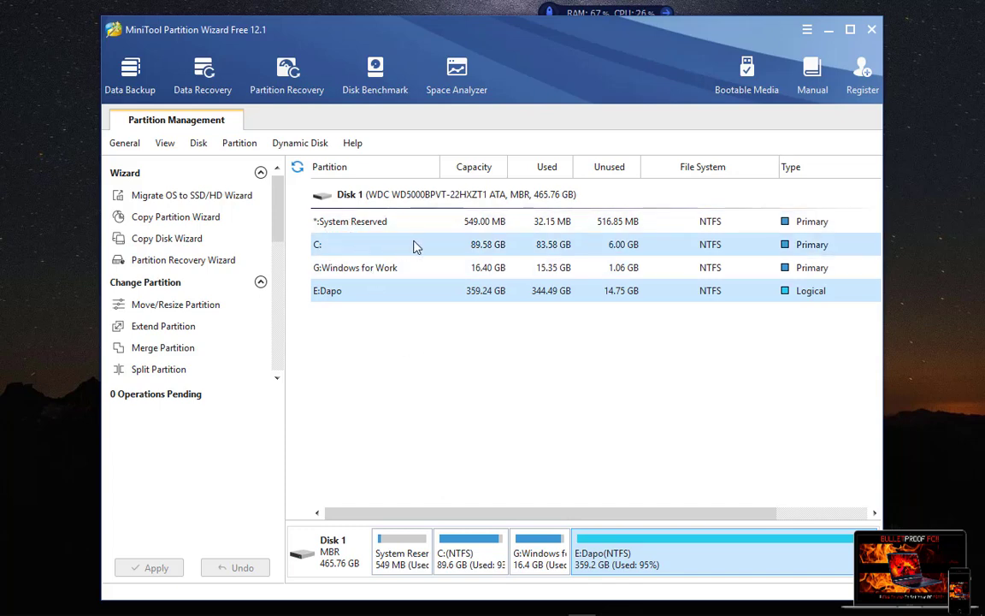
Examine the capacity and free space of the C:, E: and G: drives under This PC in File Explorer.
{"action": "left_click", "coordinate": [349, 253]}
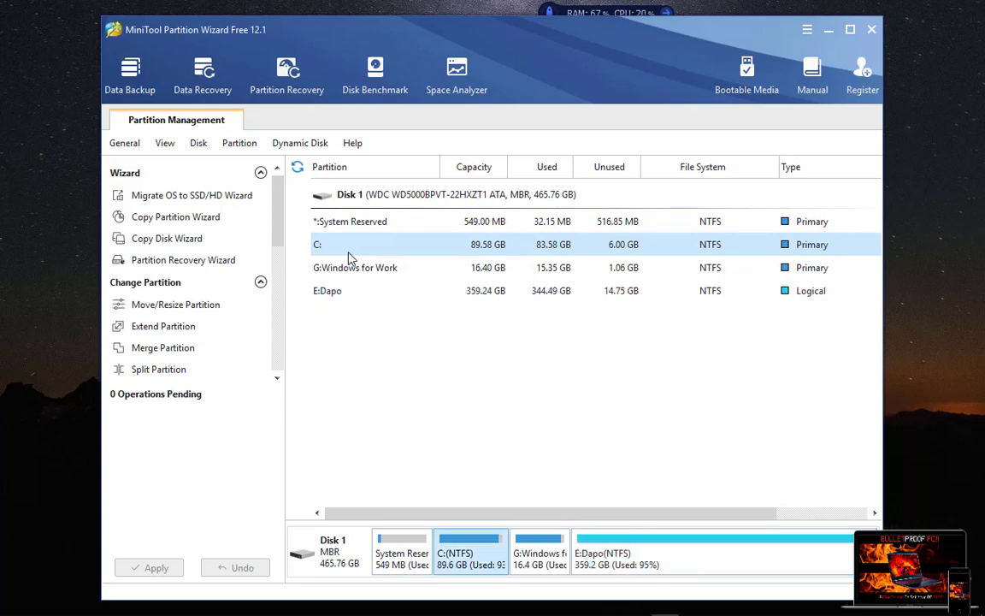
{"action": "mouse_move", "coordinate": [347, 612]}
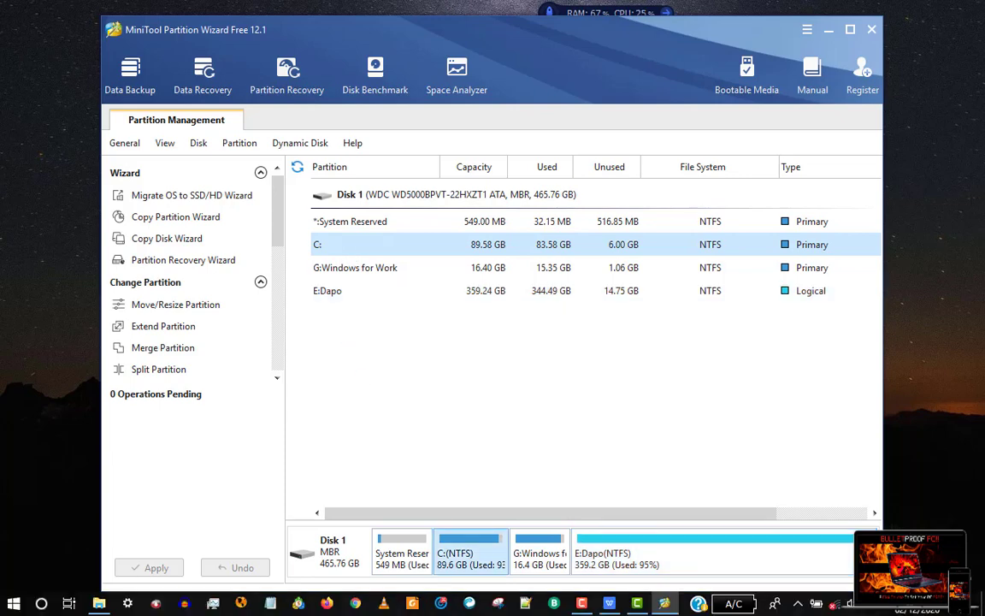
{"action": "left_click", "coordinate": [94, 537]}
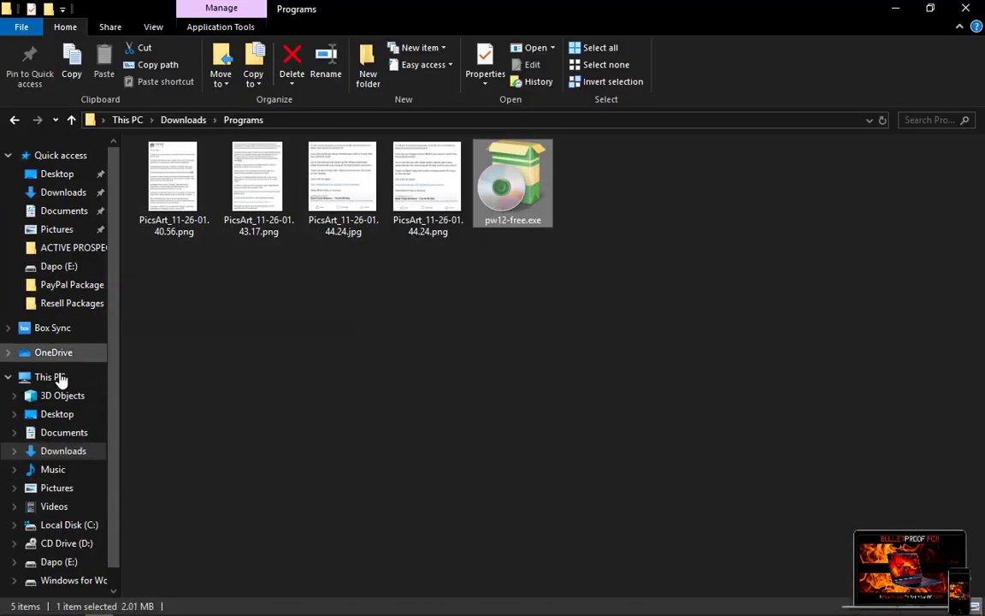
{"action": "left_click", "coordinate": [60, 380]}
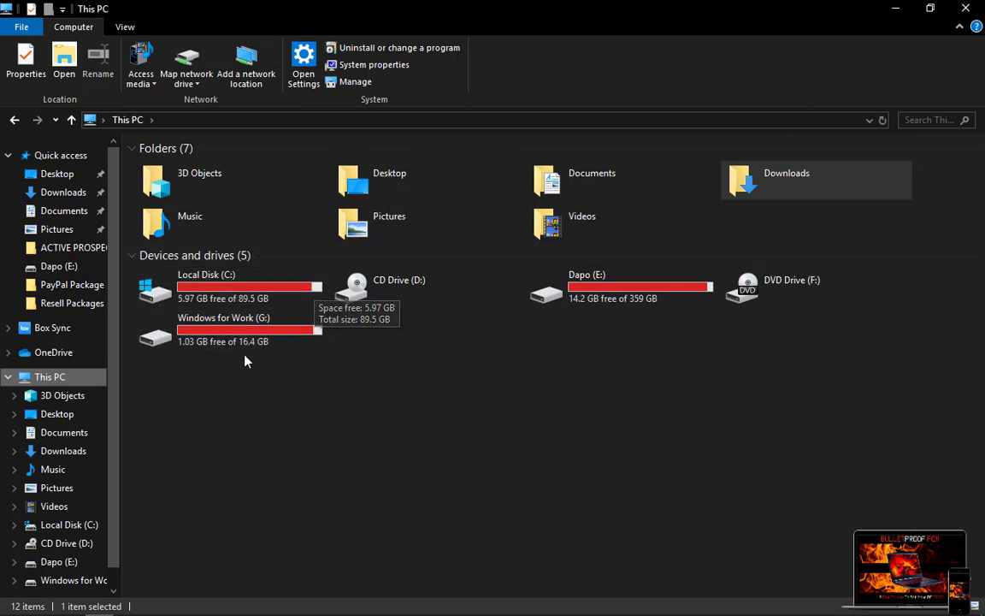
{"action": "left_click", "coordinate": [561, 276]}
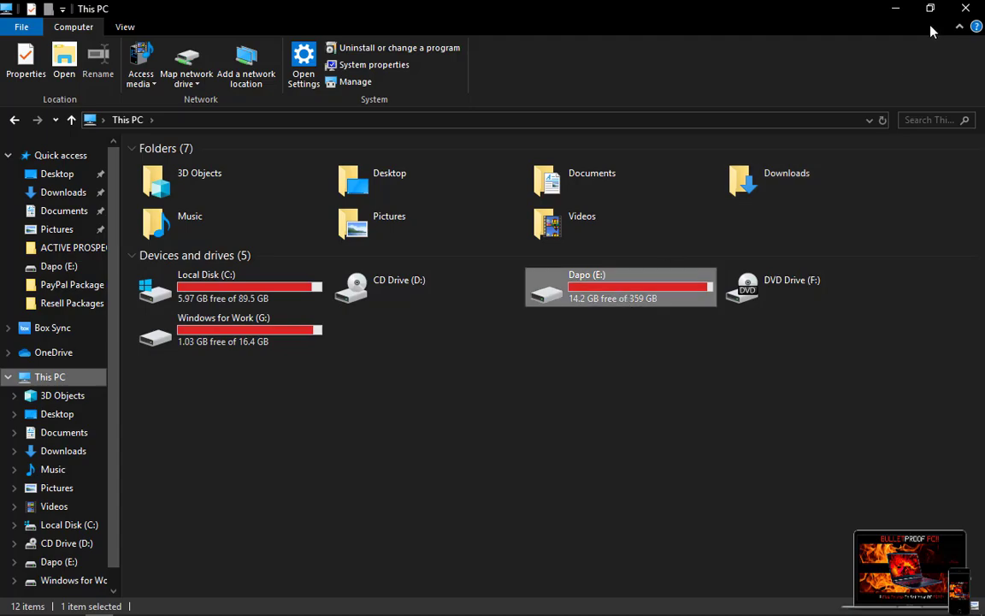
{"action": "left_click", "coordinate": [895, 9]}
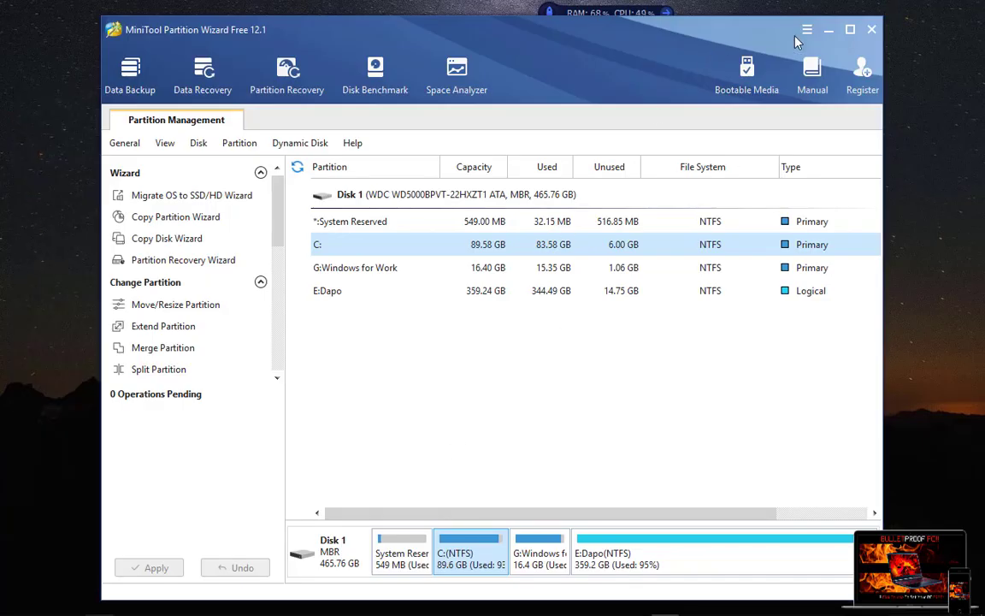
Shrink the E: partition to about 349.42 GB, leaving about 9.82 GB of unallocated space after it.
{"action": "double_click", "coordinate": [766, 27]}
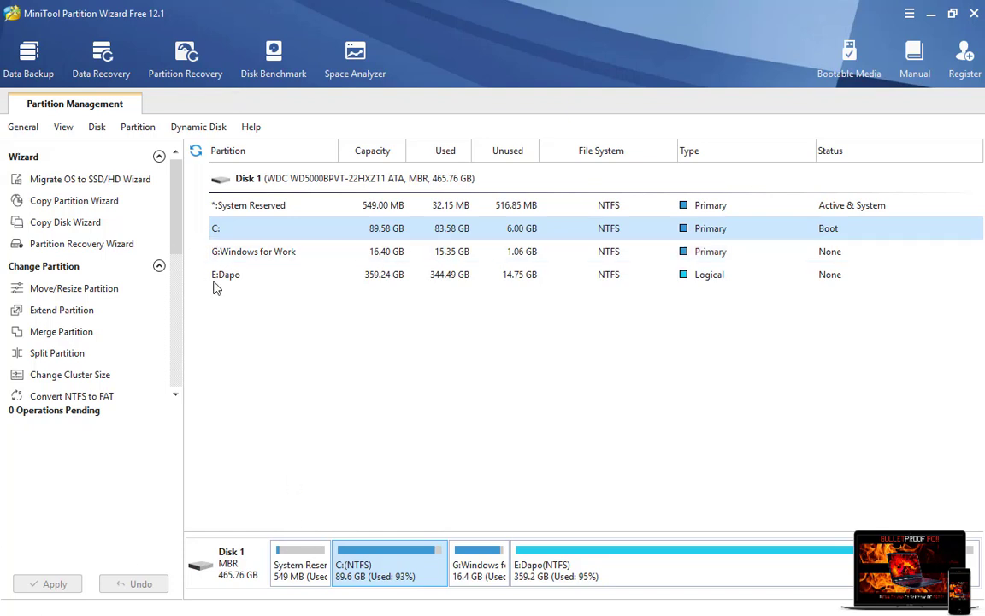
{"action": "left_click", "coordinate": [266, 276]}
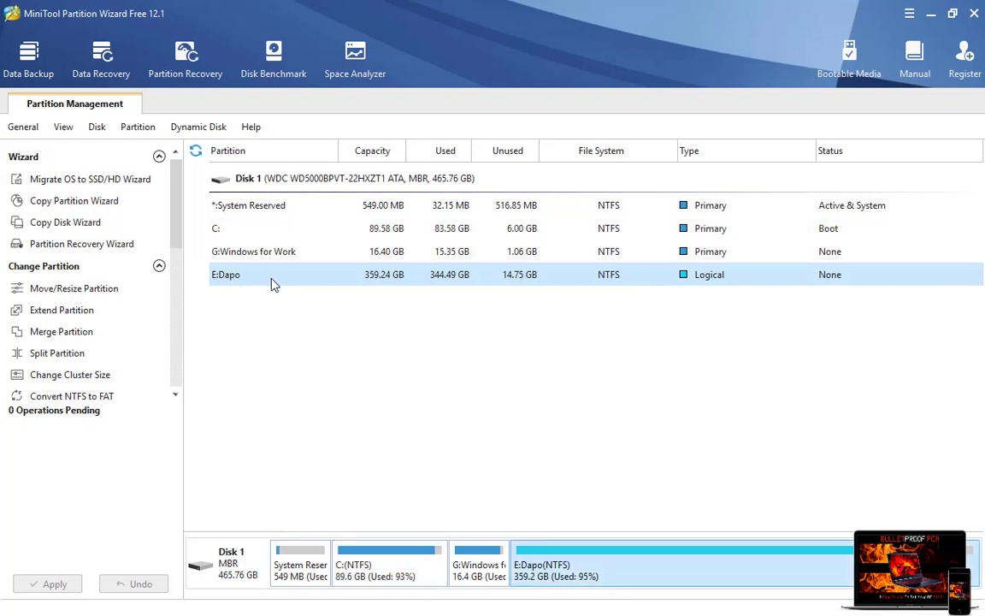
{"action": "right_click", "coordinate": [274, 285]}
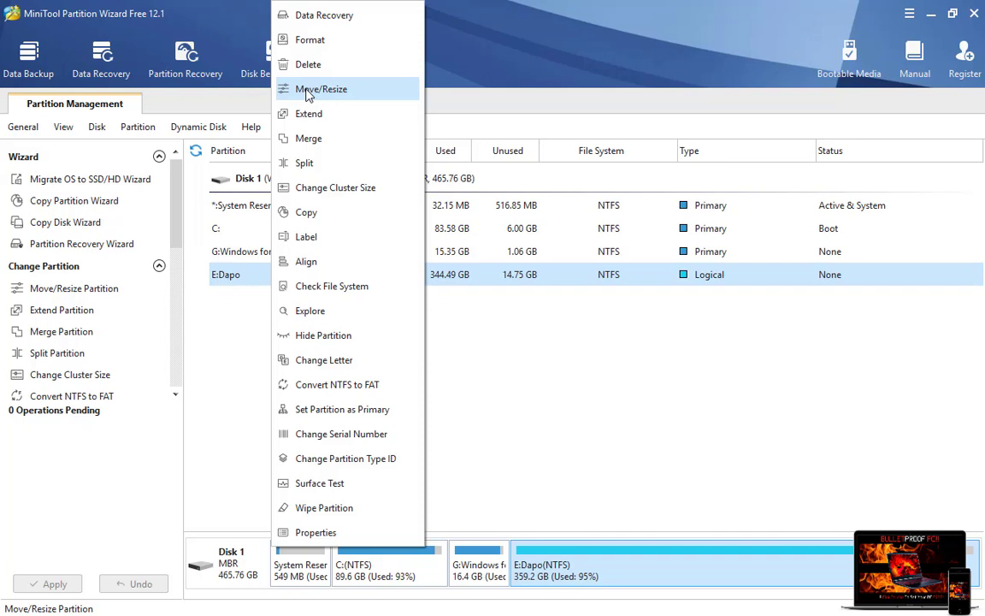
{"action": "left_click", "coordinate": [308, 91]}
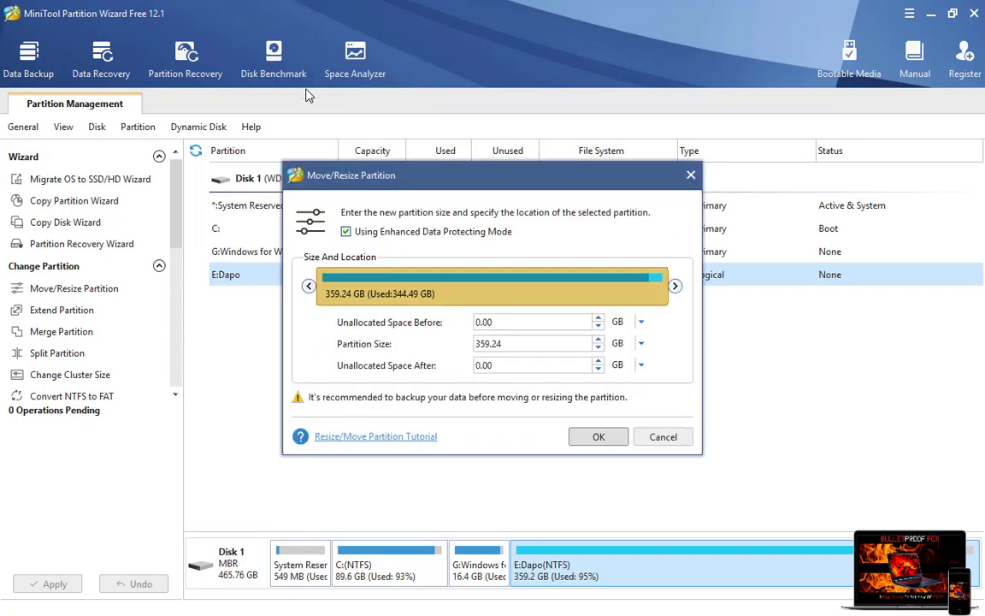
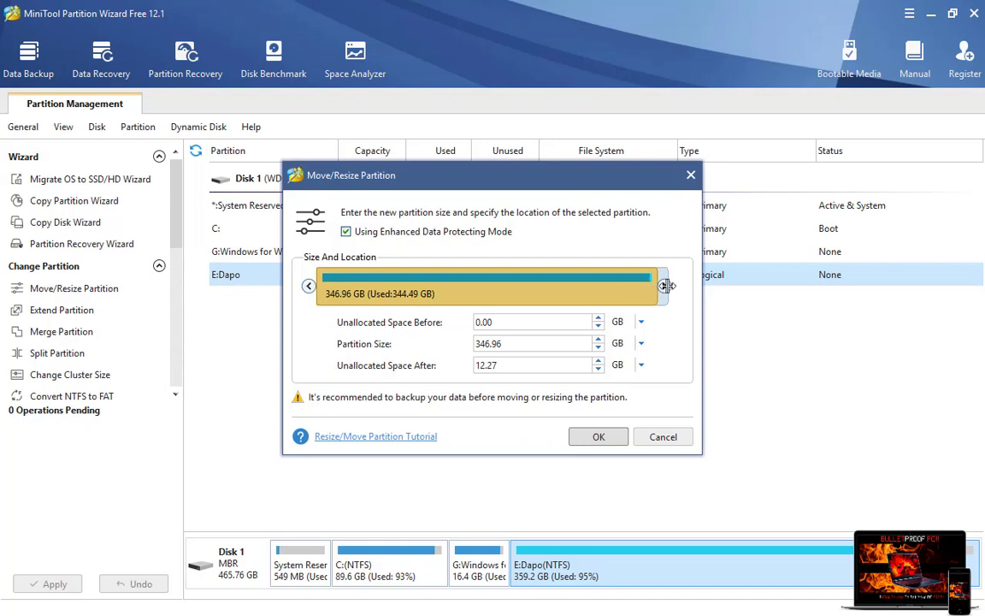
{"action": "left_click_drag", "start_coordinate": [666, 286], "coordinate": [647, 291]}
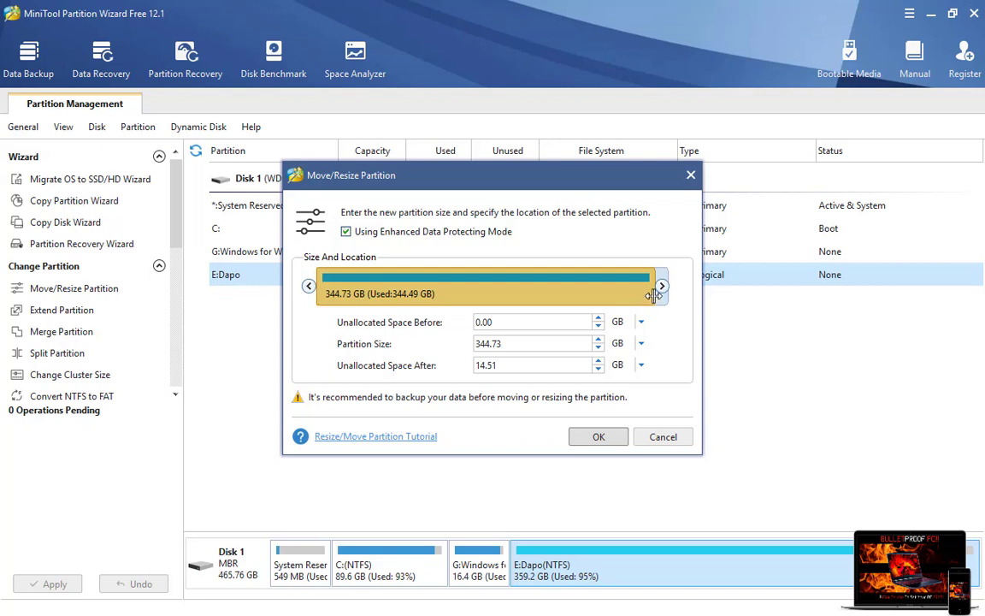
{"action": "left_click_drag", "start_coordinate": [665, 298], "coordinate": [675, 300]}
{"action": "left_click", "coordinate": [590, 439]}
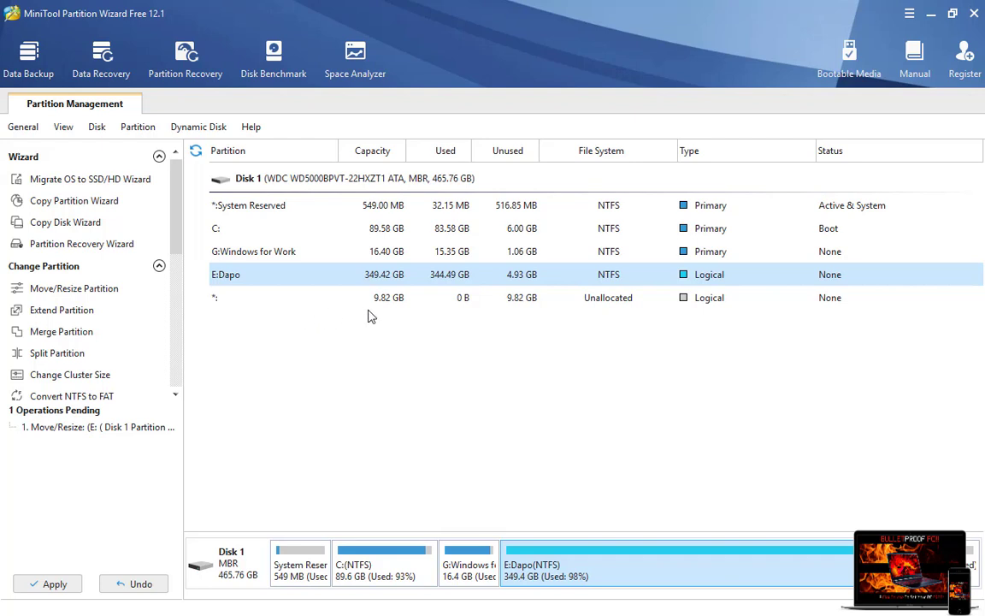
Create a 9.82 GB logical NTFS partition with drive letter H: in the unallocated space, labelled with E:'s label followed by a space and 2.
{"action": "left_click", "coordinate": [312, 307]}
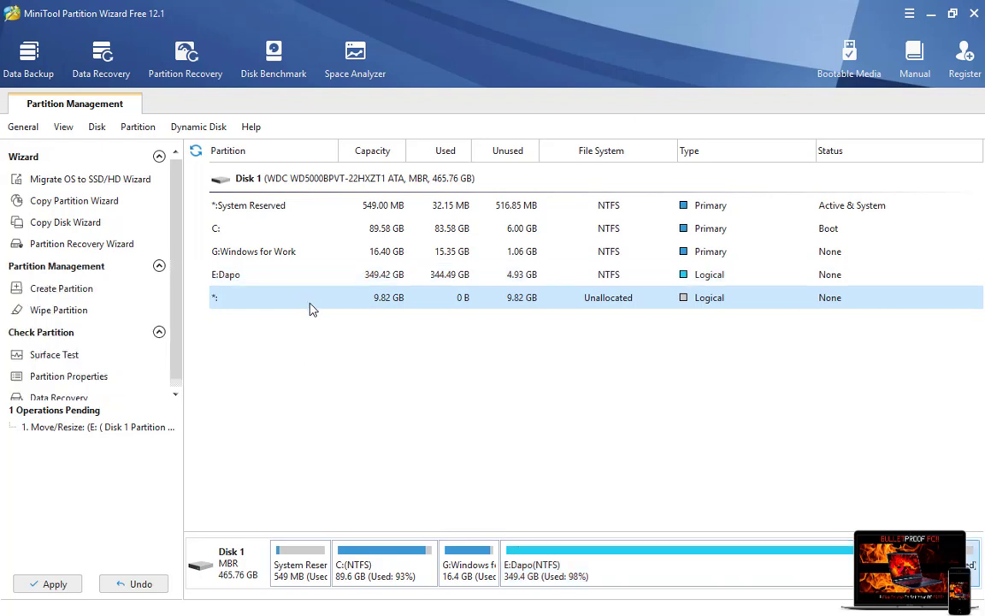
{"action": "right_click", "coordinate": [311, 309]}
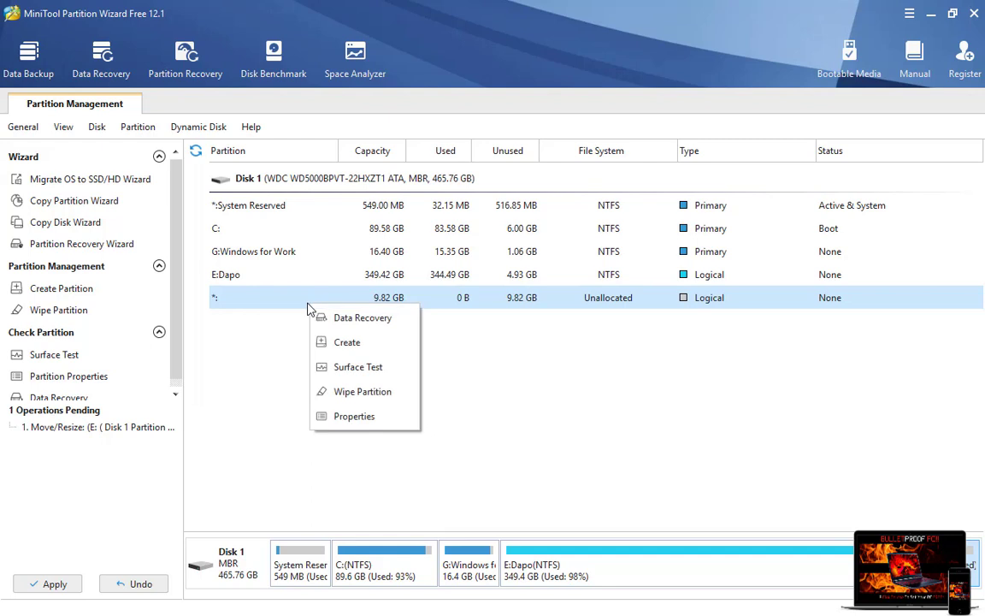
{"action": "left_click", "coordinate": [351, 343]}
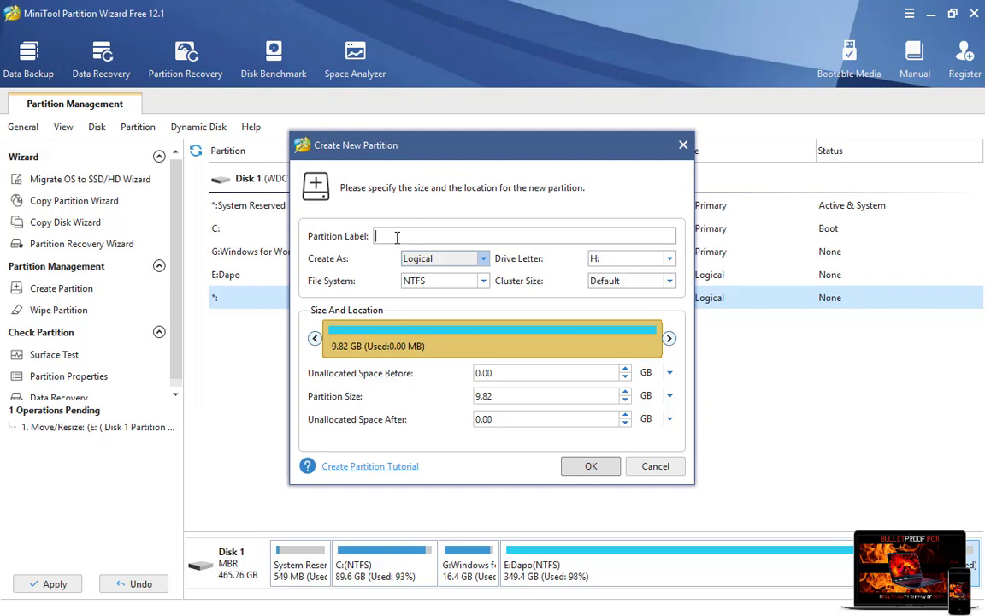
{"action": "type", "text": "Dapo2"}
{"action": "key", "text": "BackSpace"}
{"action": "type", "text": "2"}
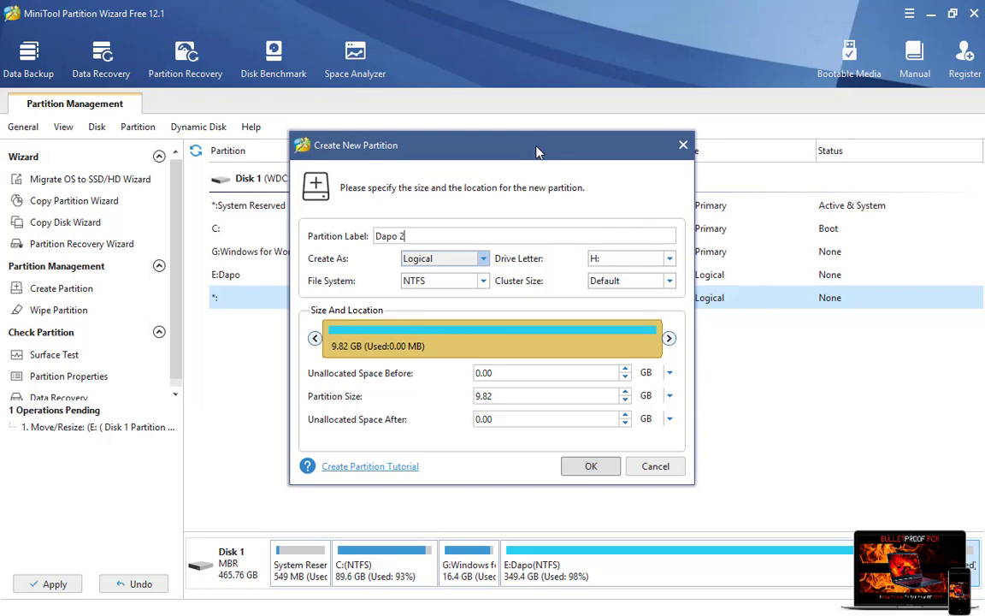
{"action": "left_click_drag", "start_coordinate": [483, 137], "coordinate": [476, 171]}
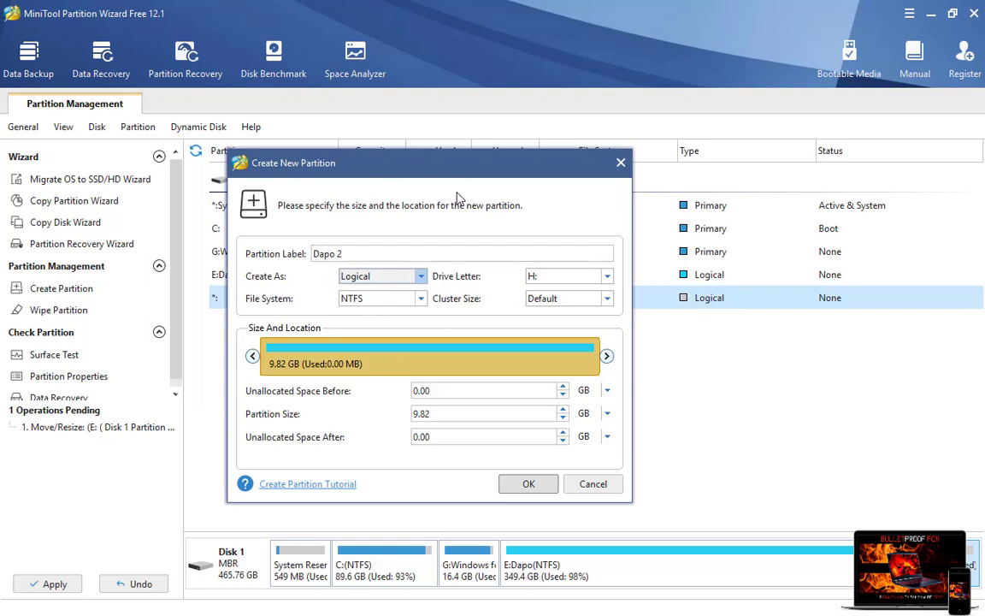
{"action": "left_click", "coordinate": [530, 486]}
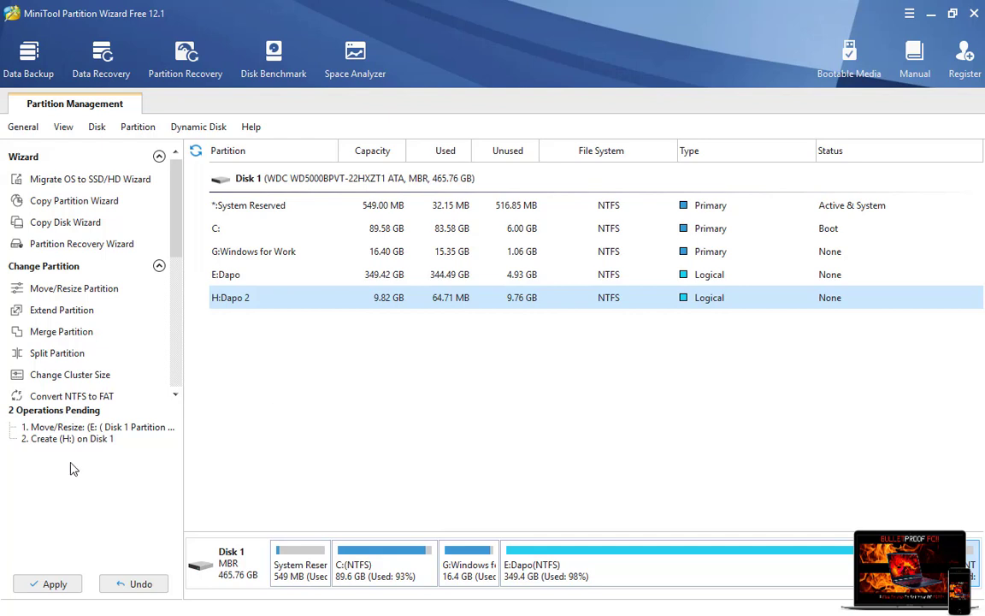
Apply the pending E: resize and H: creation operations to the disk.
{"action": "left_click", "coordinate": [38, 587]}
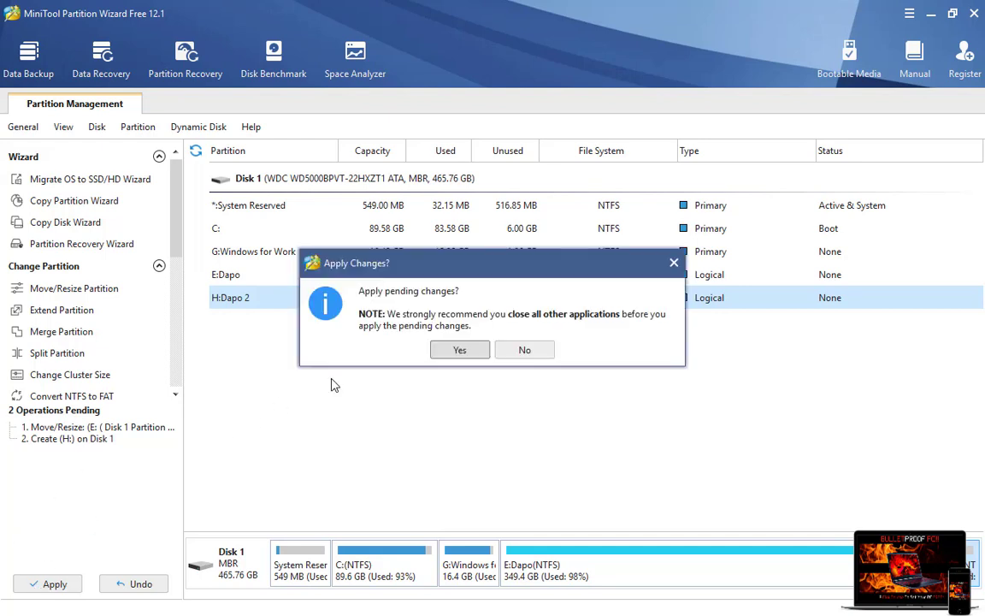
{"action": "left_click", "coordinate": [461, 350]}
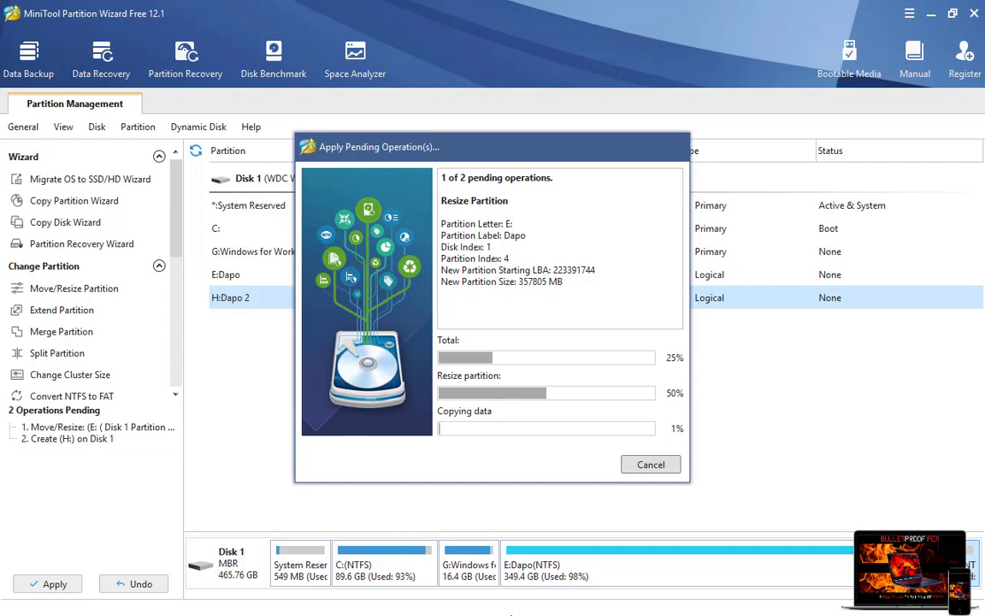
{"action": "key", "text": "super"}
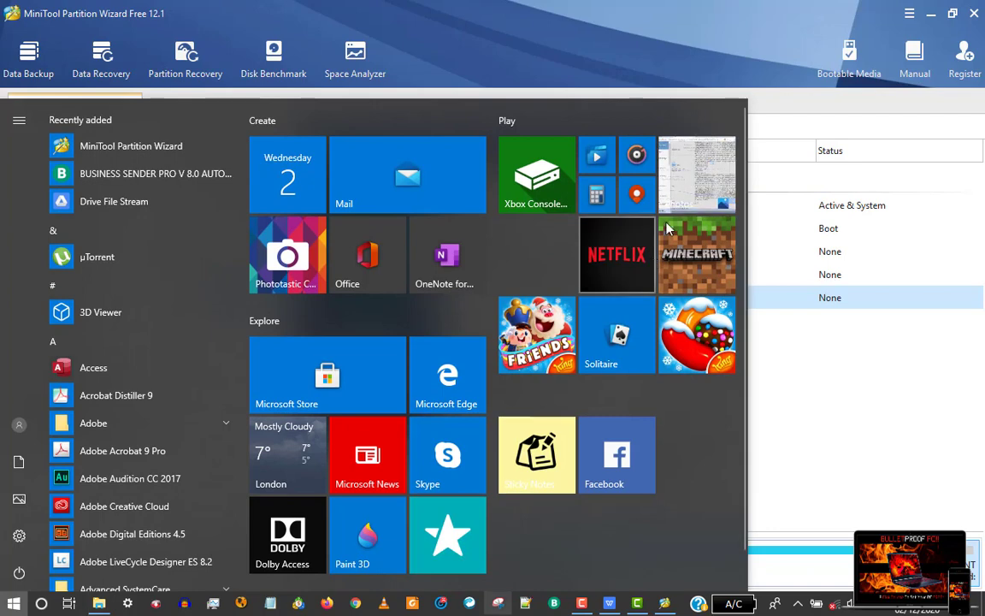
{"action": "left_click", "coordinate": [694, 32]}
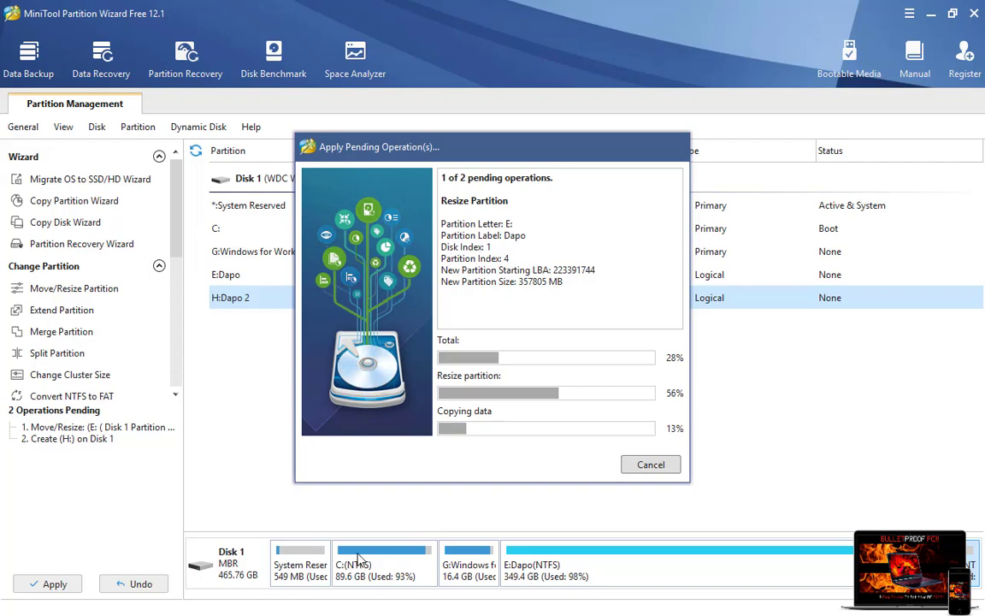
{"action": "key", "text": "super"}
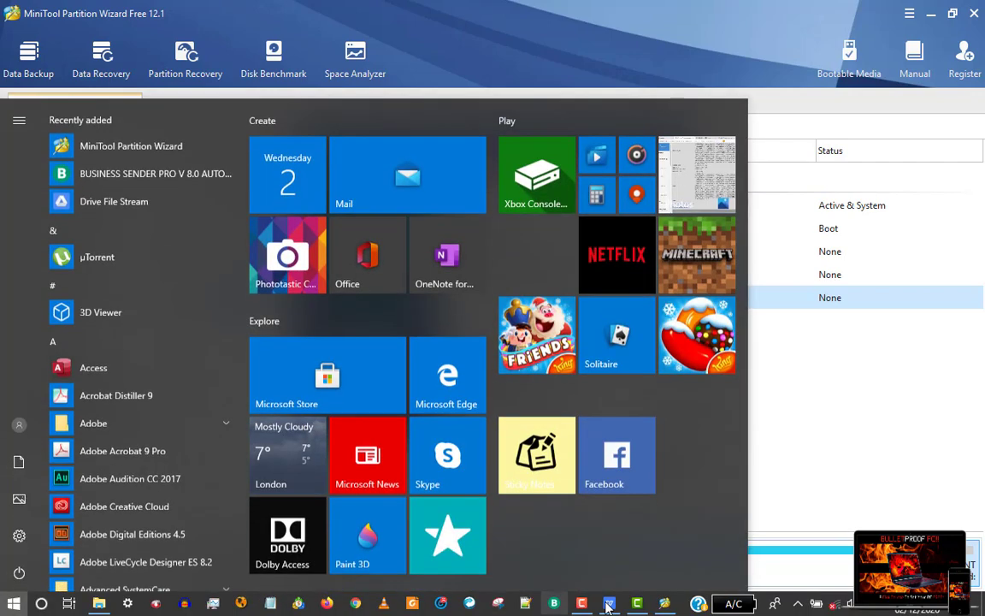
{"action": "left_click", "coordinate": [583, 604]}
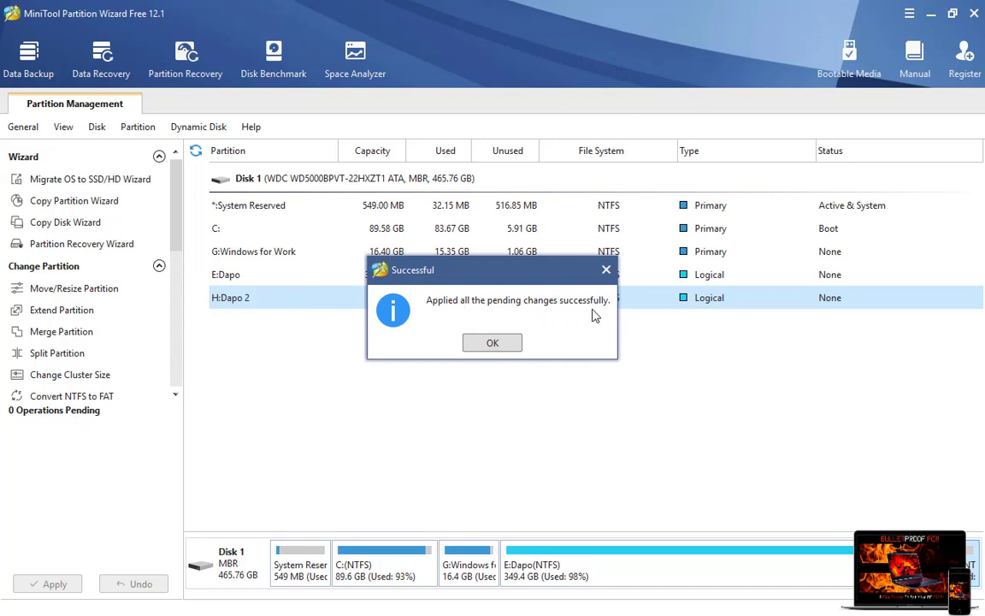
Dismiss the completion message and open the new H: drive in File Explorer.
{"action": "left_click", "coordinate": [499, 344]}
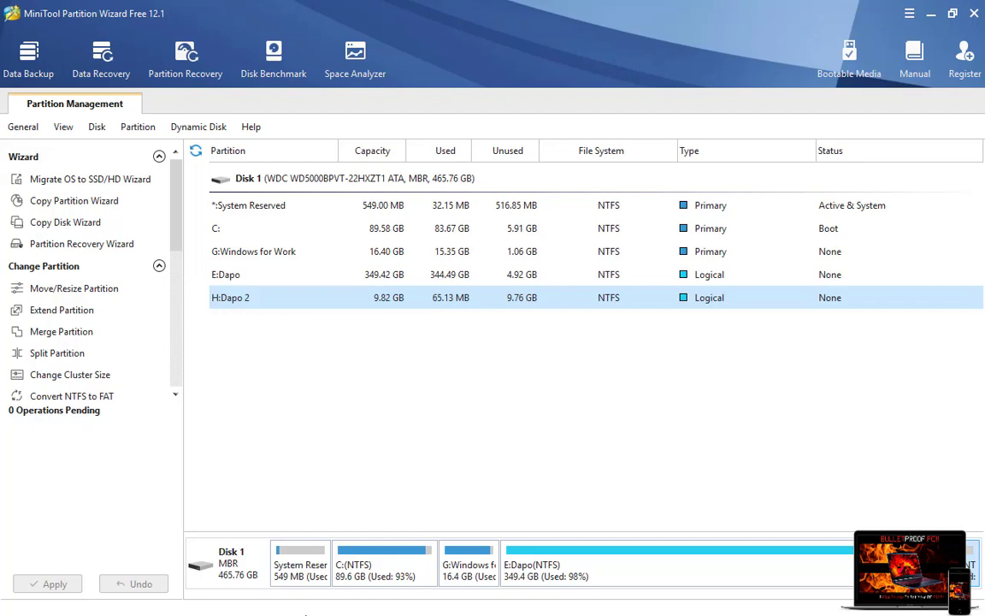
{"action": "key", "text": "super"}
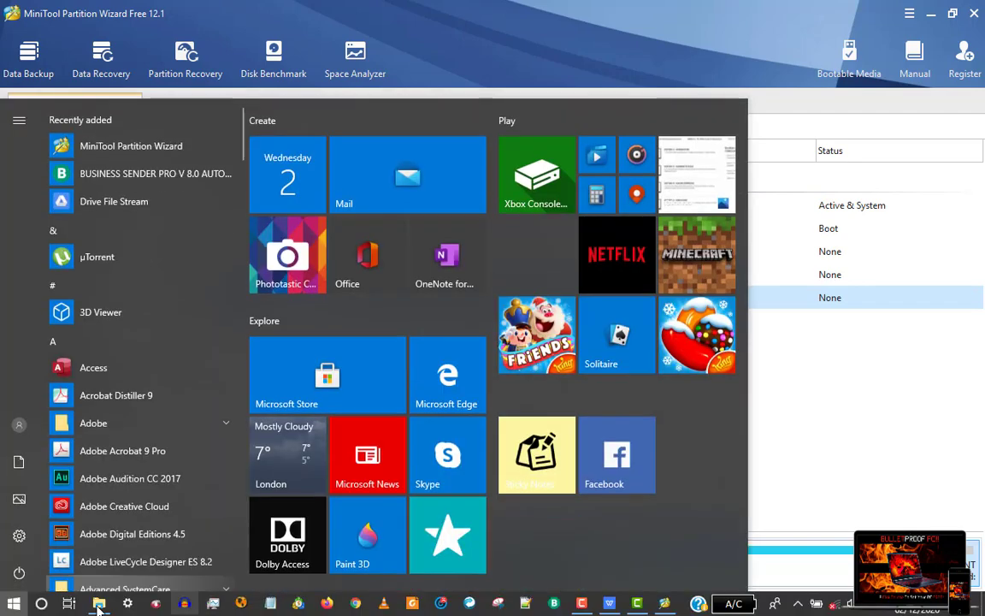
{"action": "left_click", "coordinate": [99, 613]}
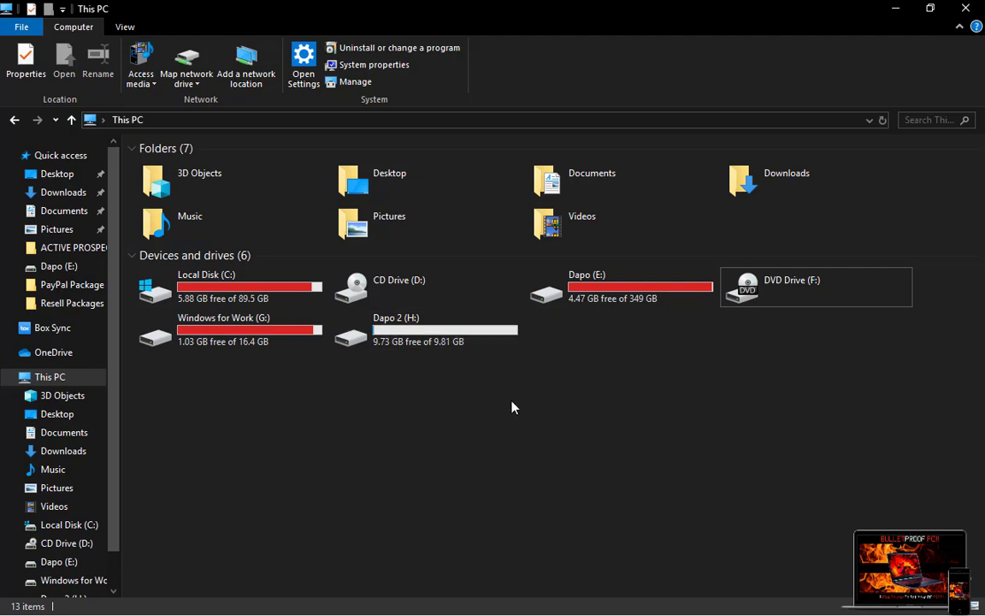
{"action": "double_click", "coordinate": [459, 346]}
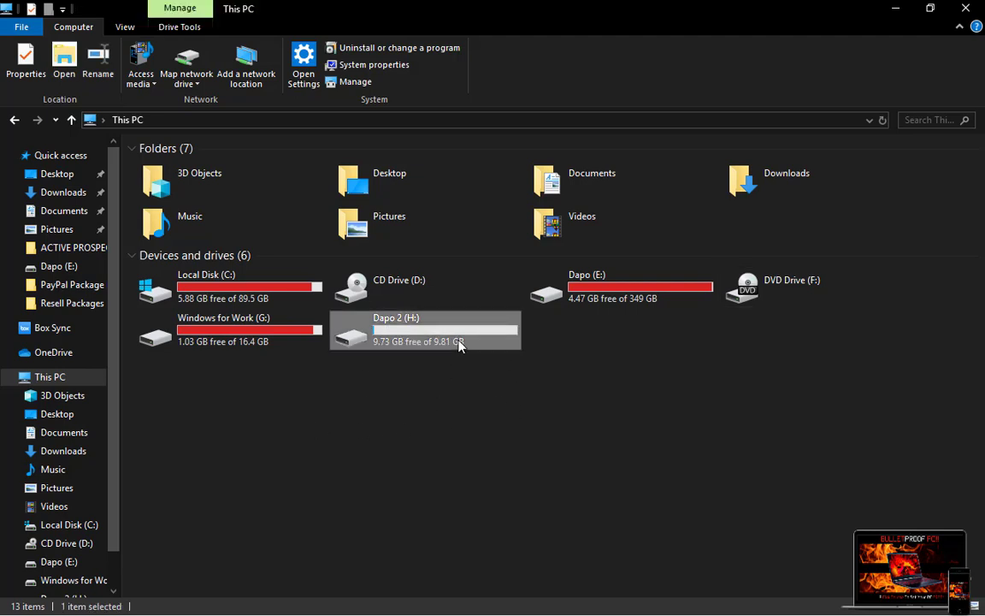
Copy the Books folder from Downloads into the new H: drive.
{"action": "left_click", "coordinate": [65, 193]}
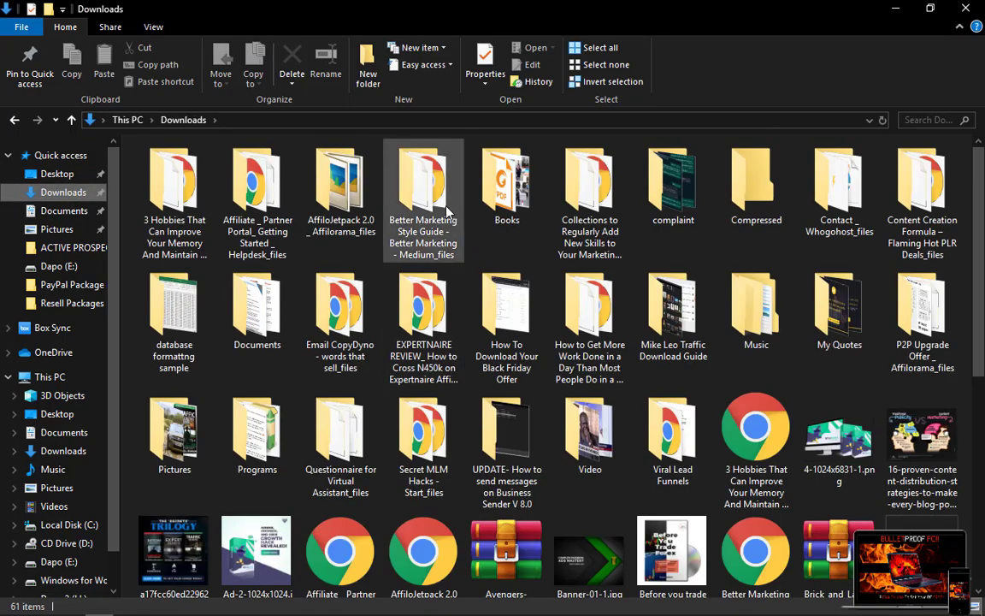
{"action": "left_click", "coordinate": [473, 202]}
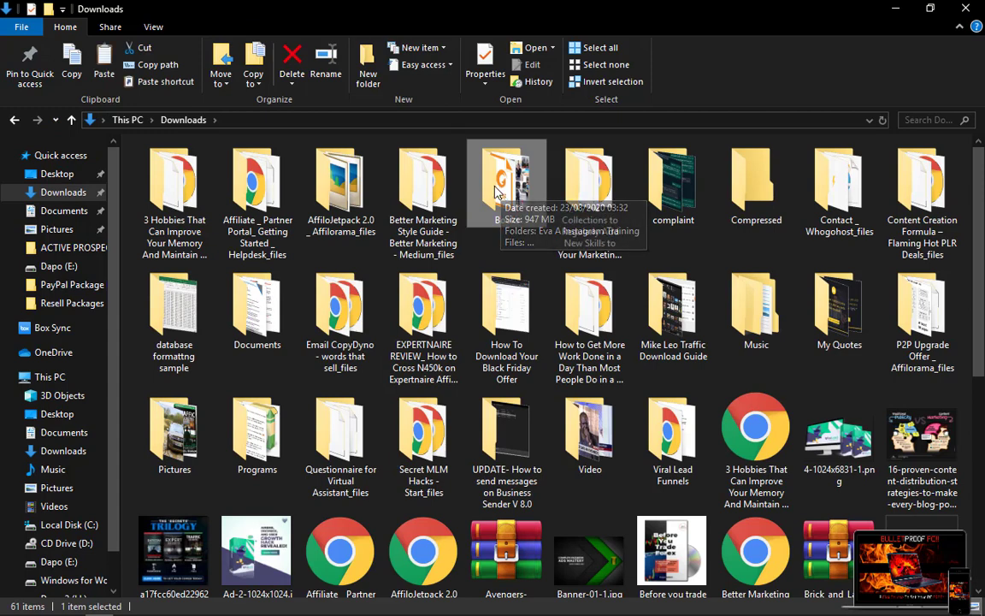
{"action": "left_click", "coordinate": [14, 120]}
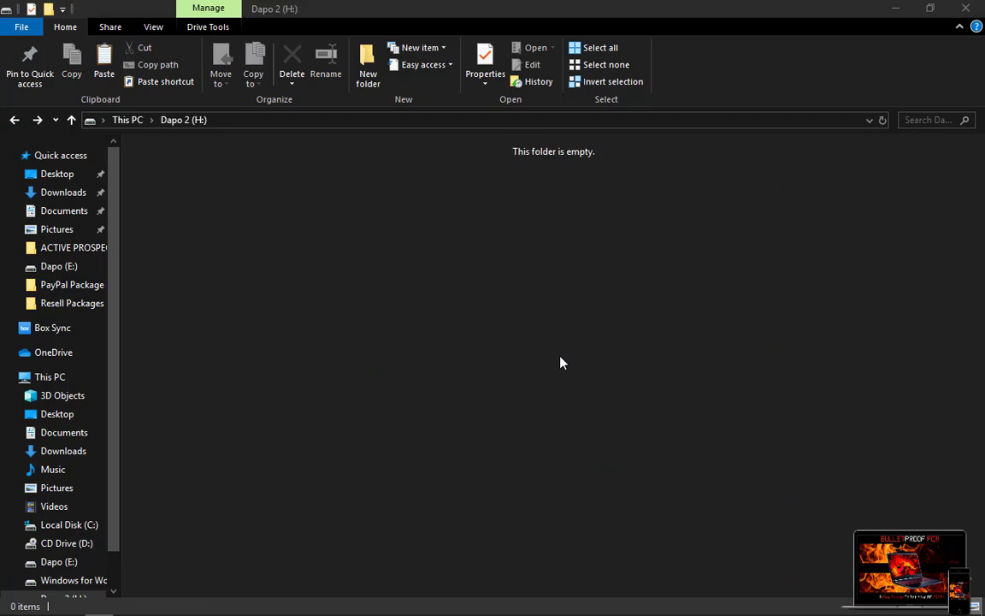
{"action": "key", "text": "ctrl+v"}
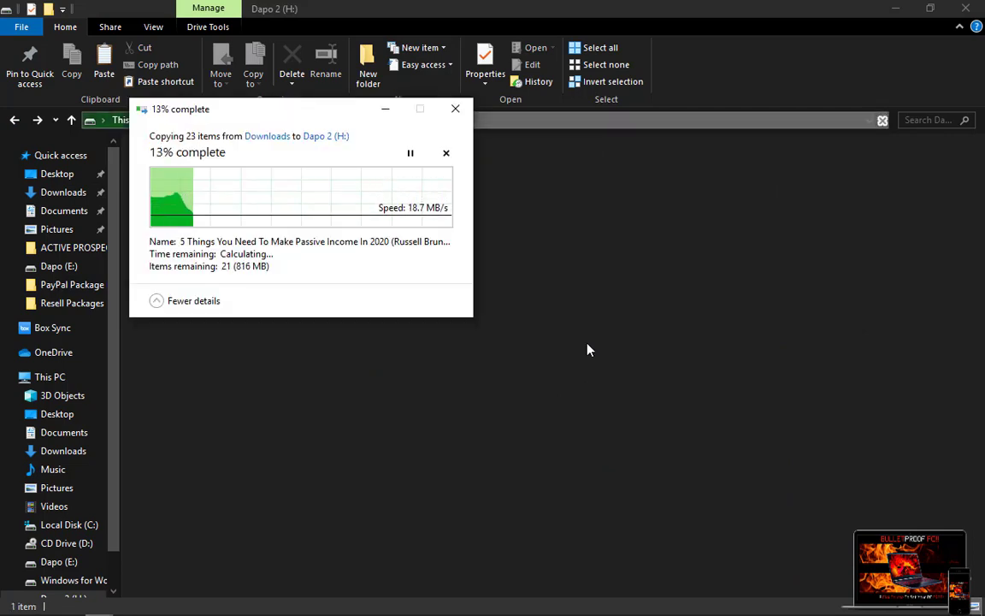
Cancel the running copy and delete the Books folder from the H: drive.
{"action": "left_click", "coordinate": [452, 110]}
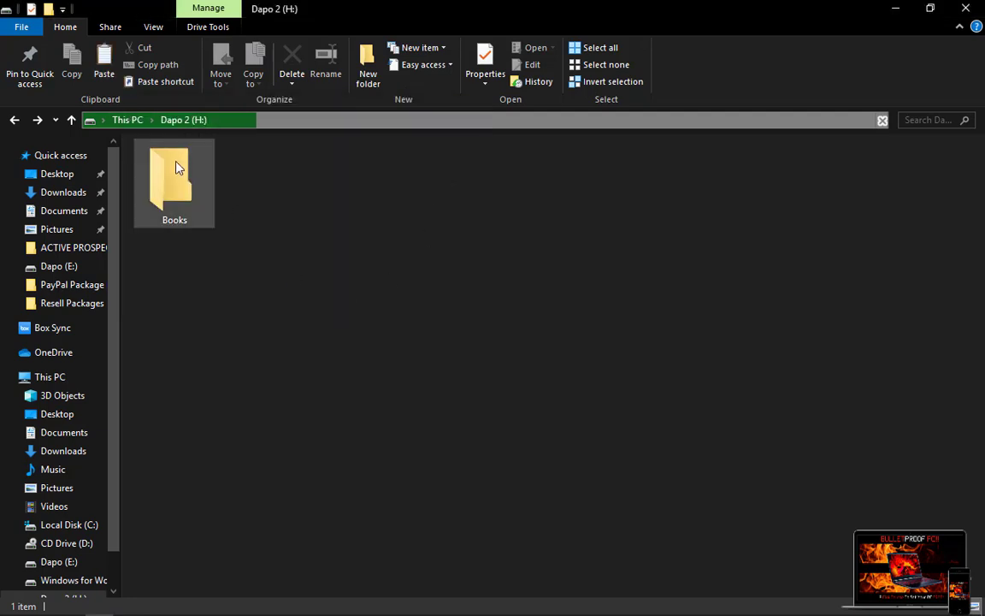
{"action": "left_click", "coordinate": [182, 177]}
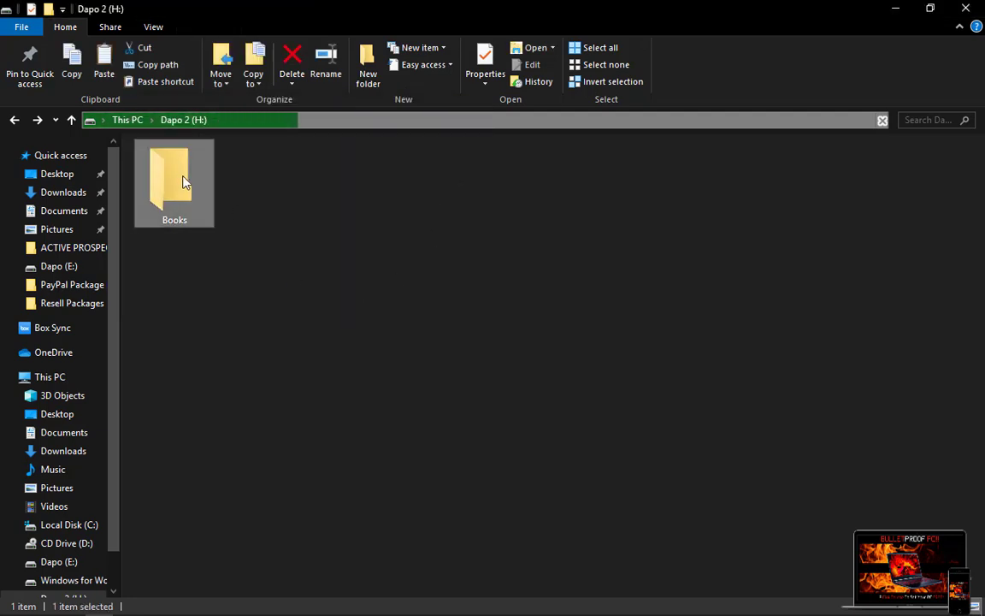
{"action": "key", "text": "Delete"}
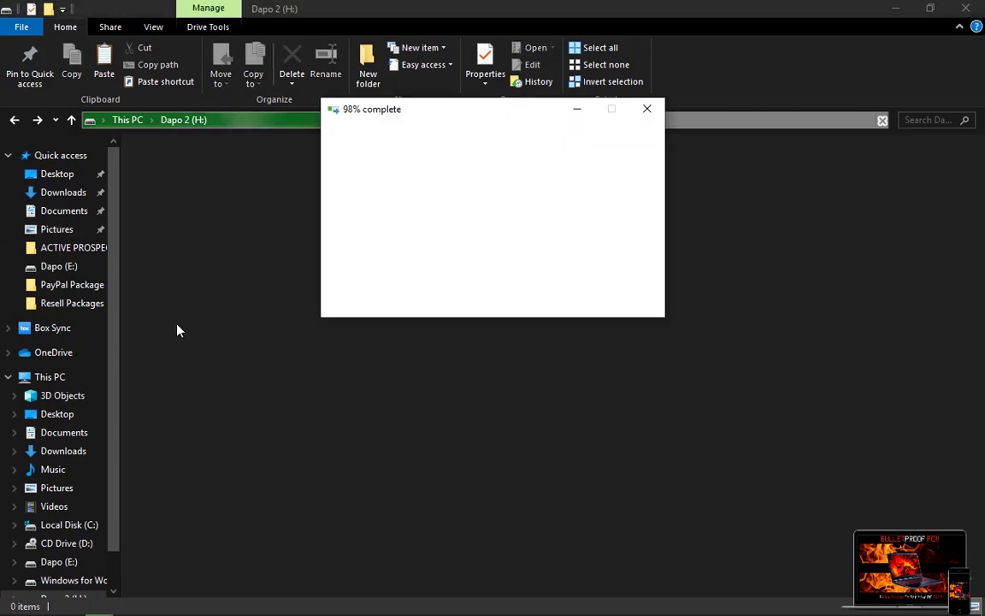
Compare the free space of the E: and H: drives under This PC, then return to the partition manager.
{"action": "left_click", "coordinate": [53, 377]}
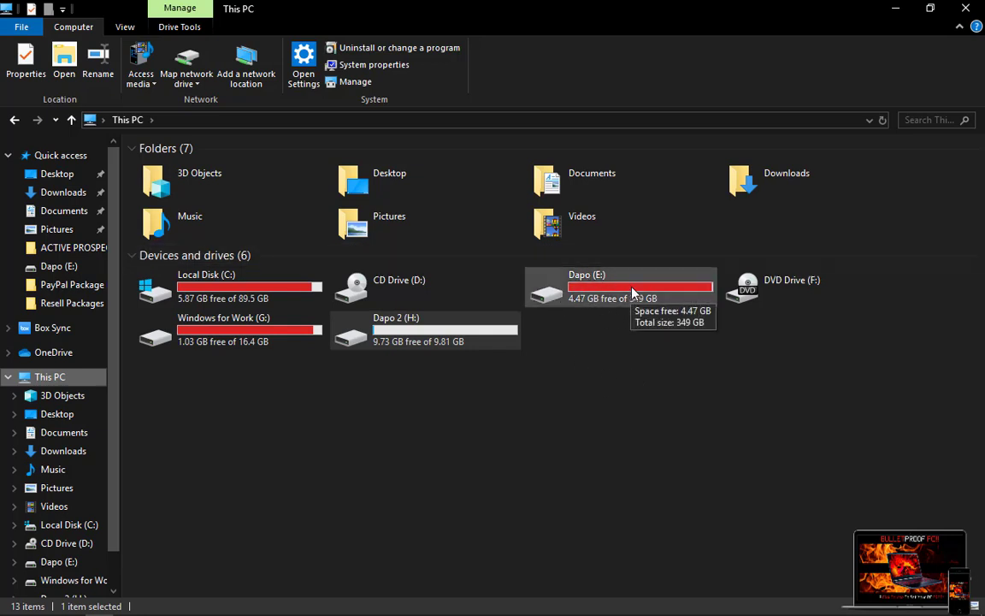
{"action": "left_click", "coordinate": [895, 8]}
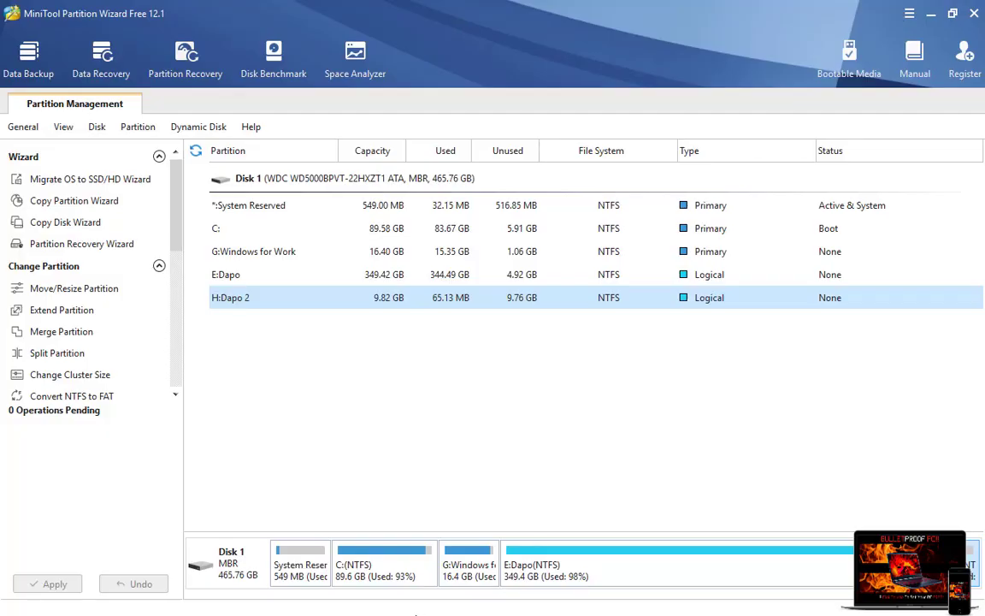
{"action": "key", "text": "super"}
{"action": "left_click", "coordinate": [609, 604]}
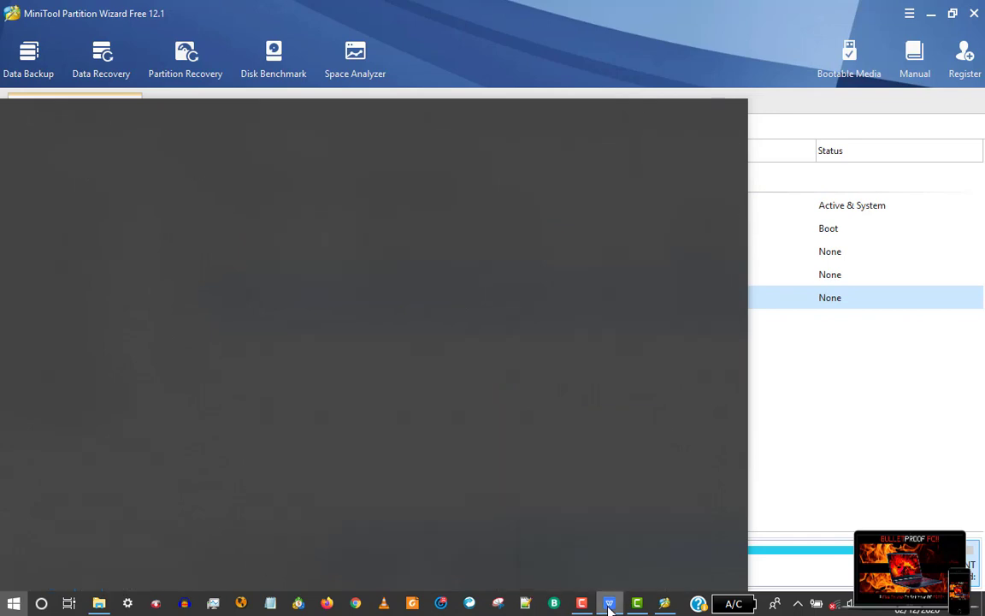